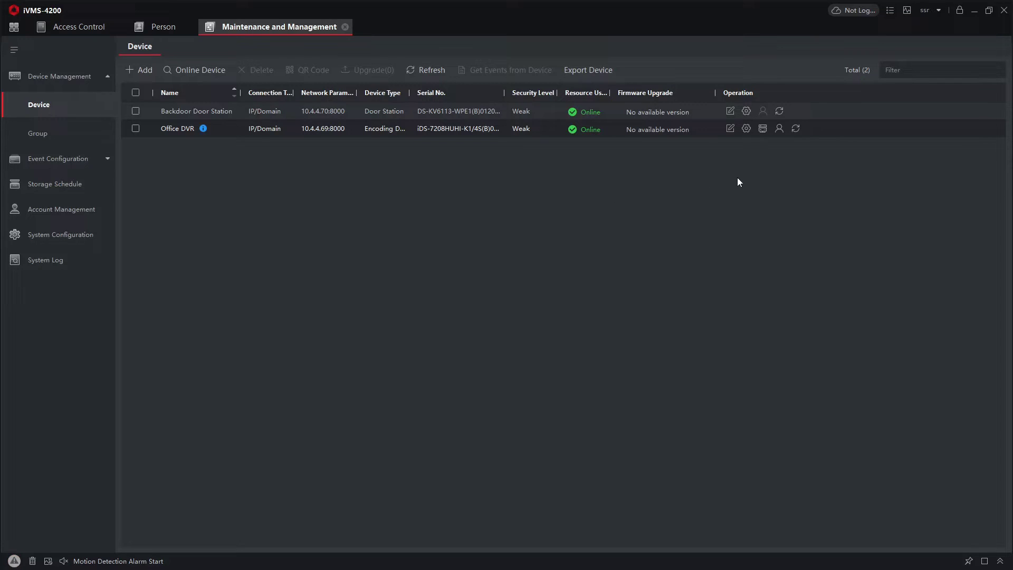
- Open the Office DVR's remote configuration and view its camera management and image settings
click(755, 141)
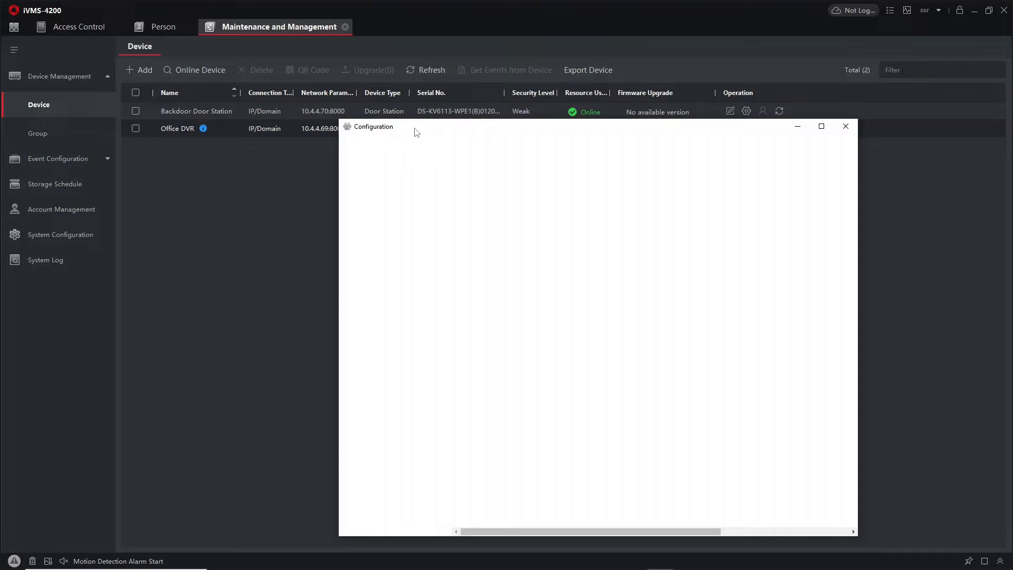
drag(416, 131, 333, 138)
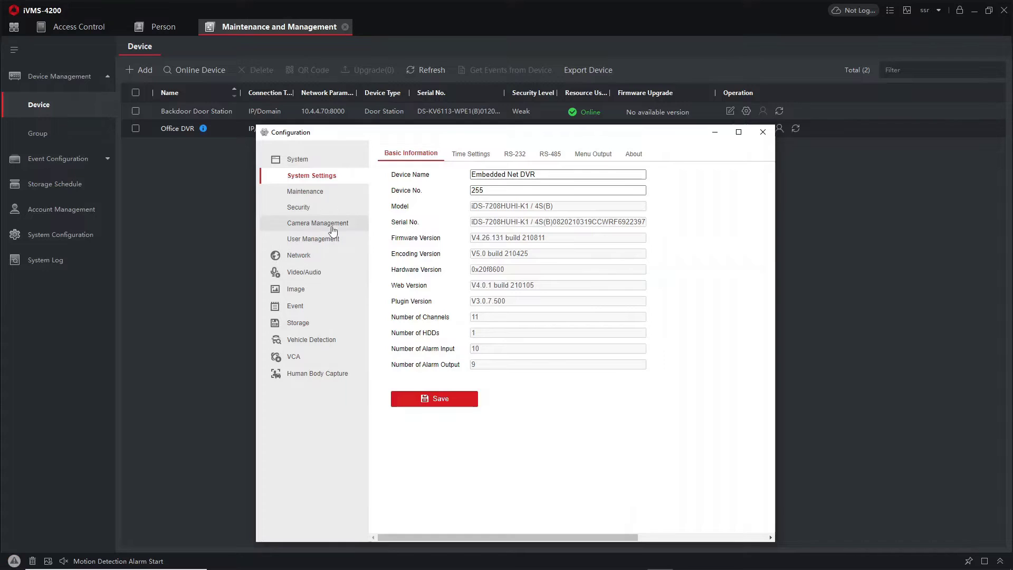
click(311, 223)
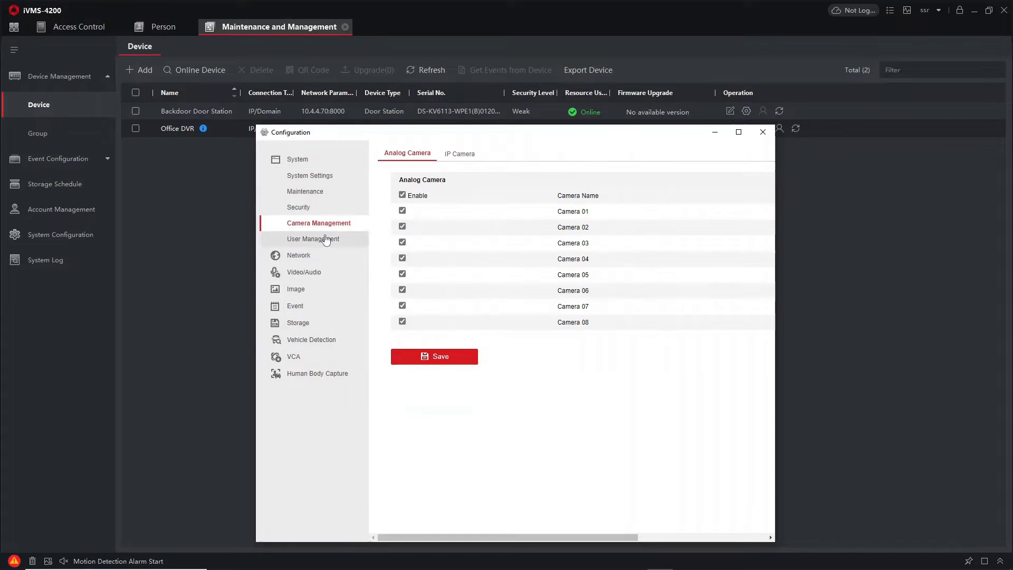
click(308, 291)
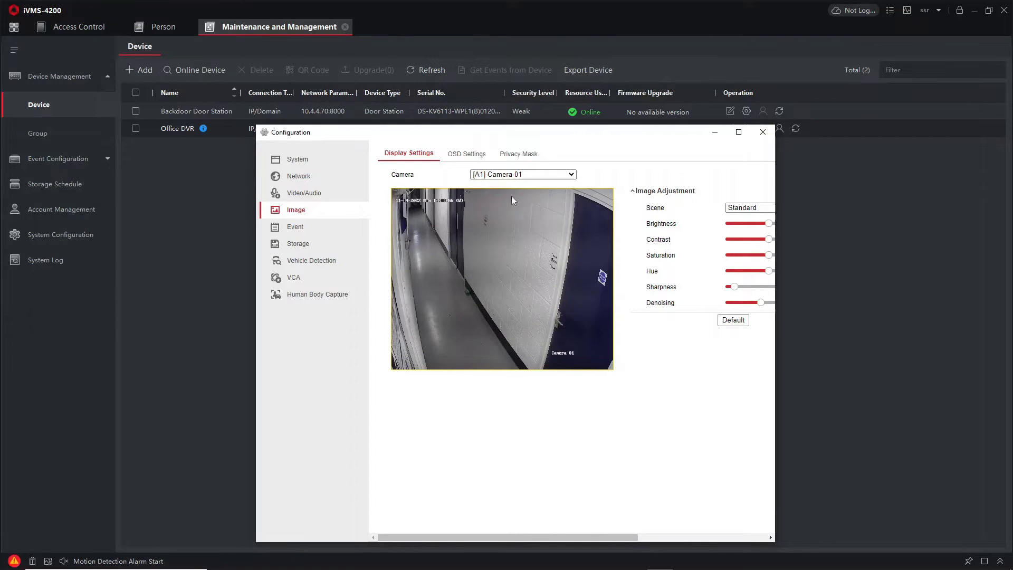
- Check the camera list and TCP/IP settings, then return to System > Camera Management
click(511, 175)
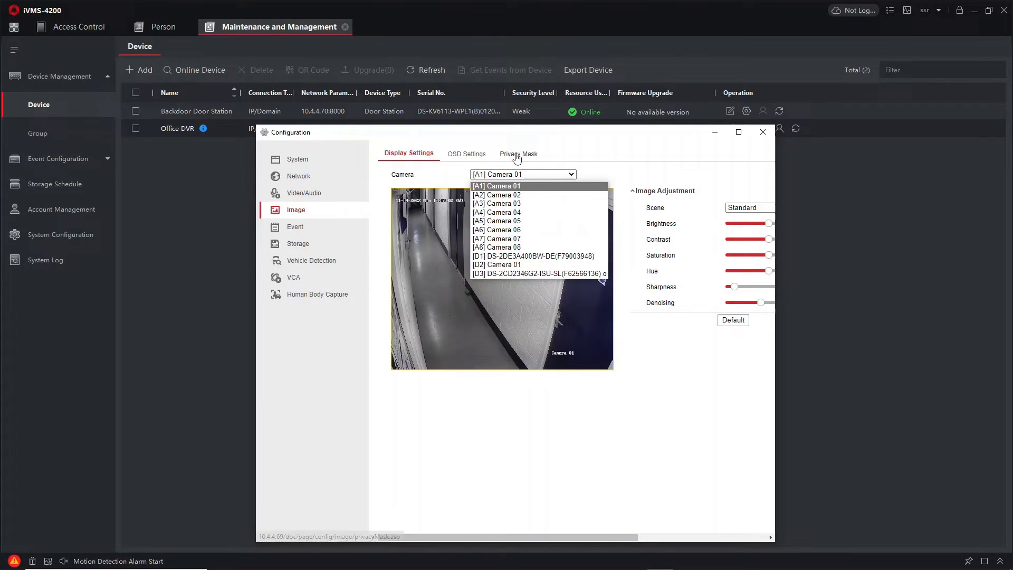
click(317, 208)
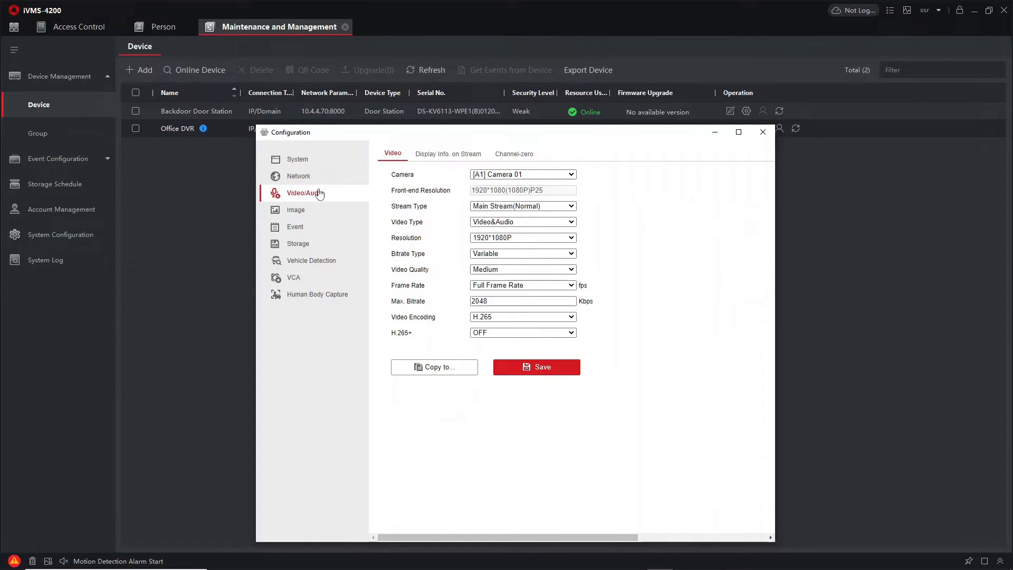
click(319, 178)
click(316, 159)
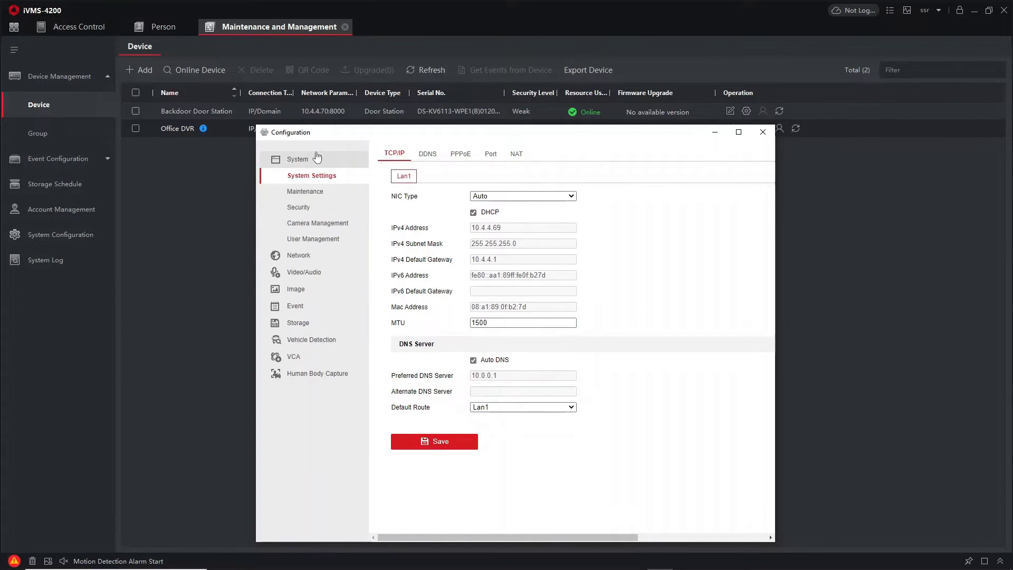
click(332, 224)
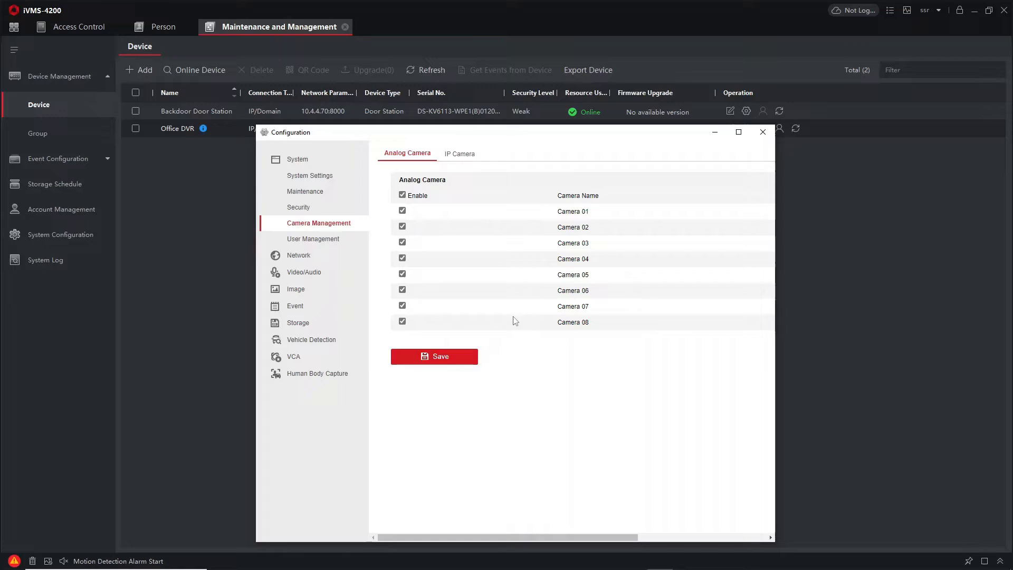
- Toggle analog Cameras 08 and 07, then start adding a camera from the IP Camera list
click(402, 321)
click(402, 306)
click(457, 153)
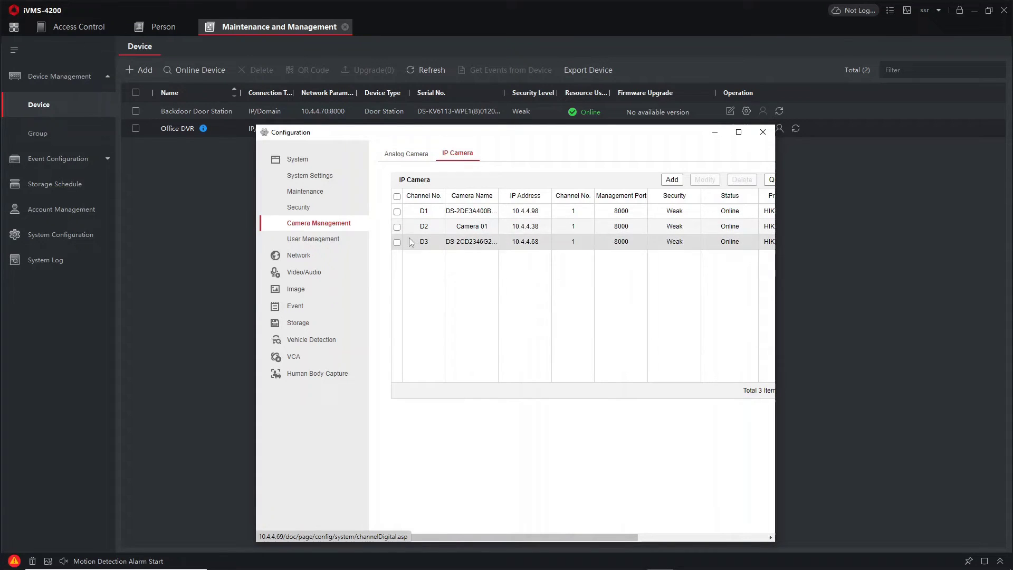
click(671, 180)
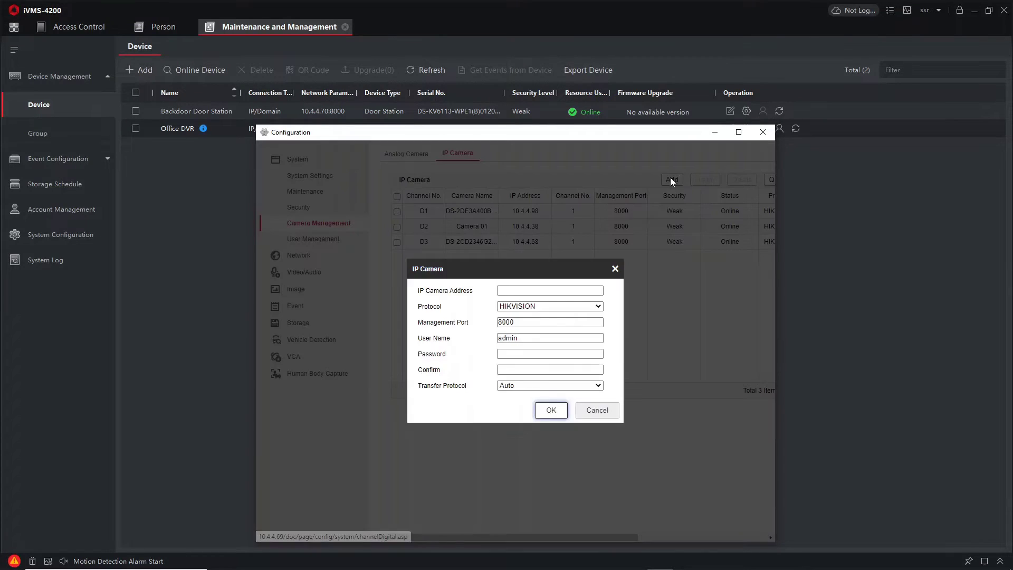
drag(527, 138, 410, 154)
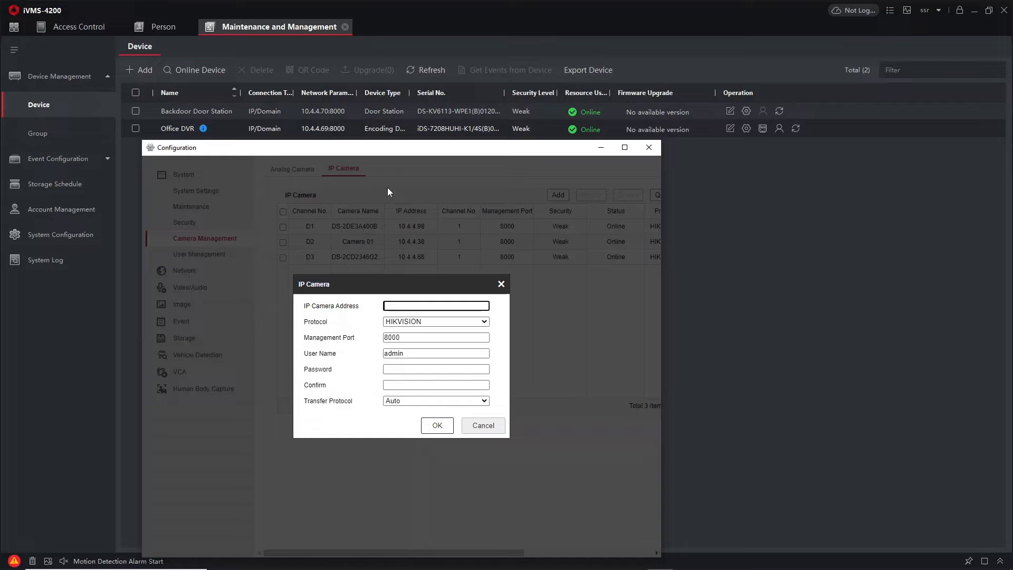
- Enter IP 10.4.4.70 with the admin password and confirmation, and save the IP camera
text(10.)
text(4.4.70)
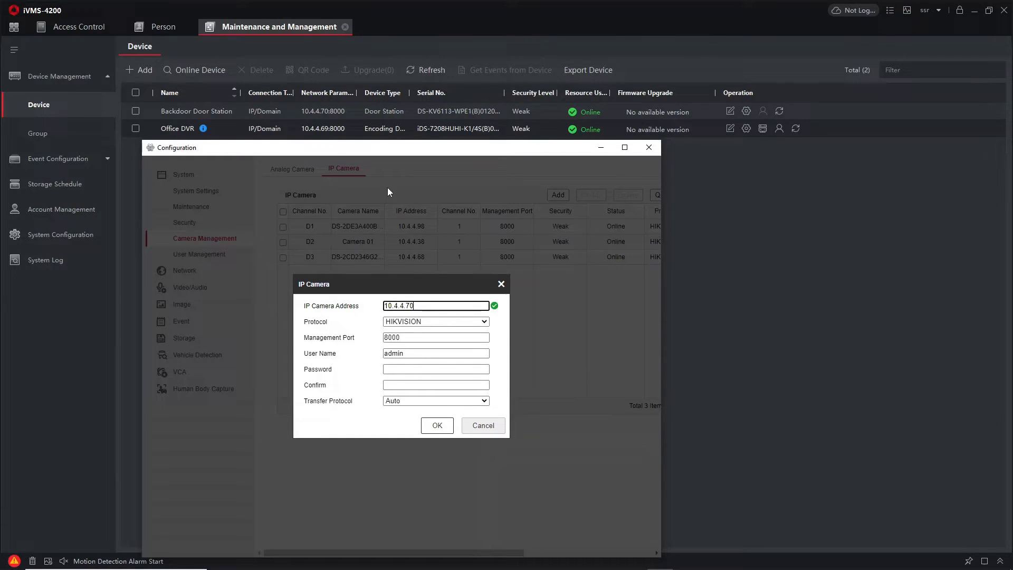
click(403, 369)
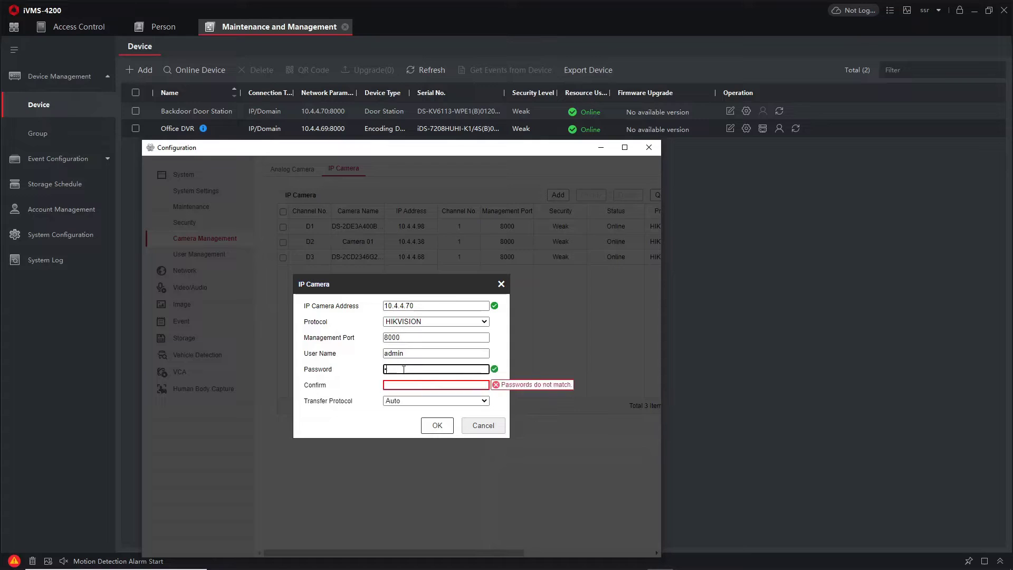
key(Tab)
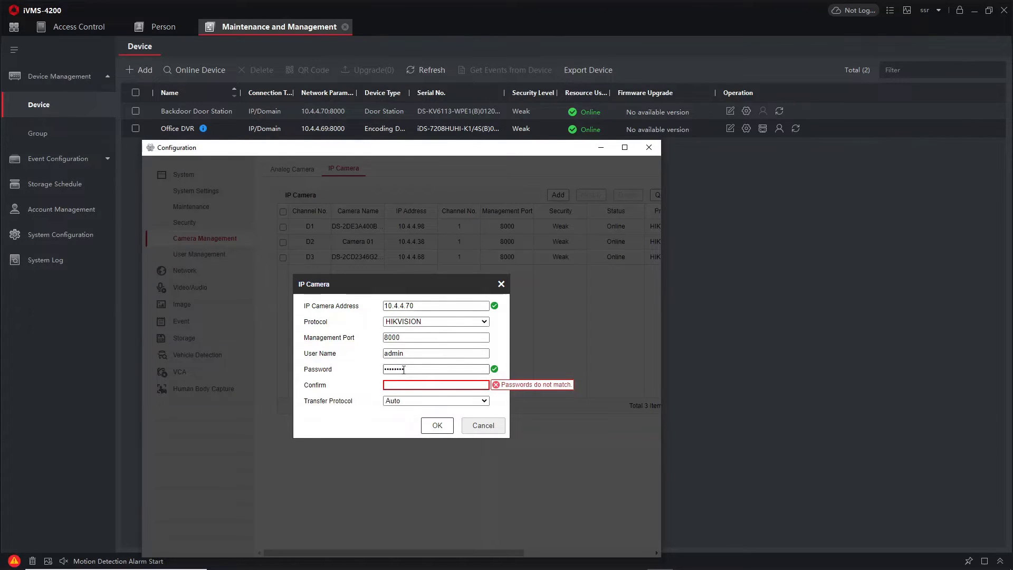
click(420, 385)
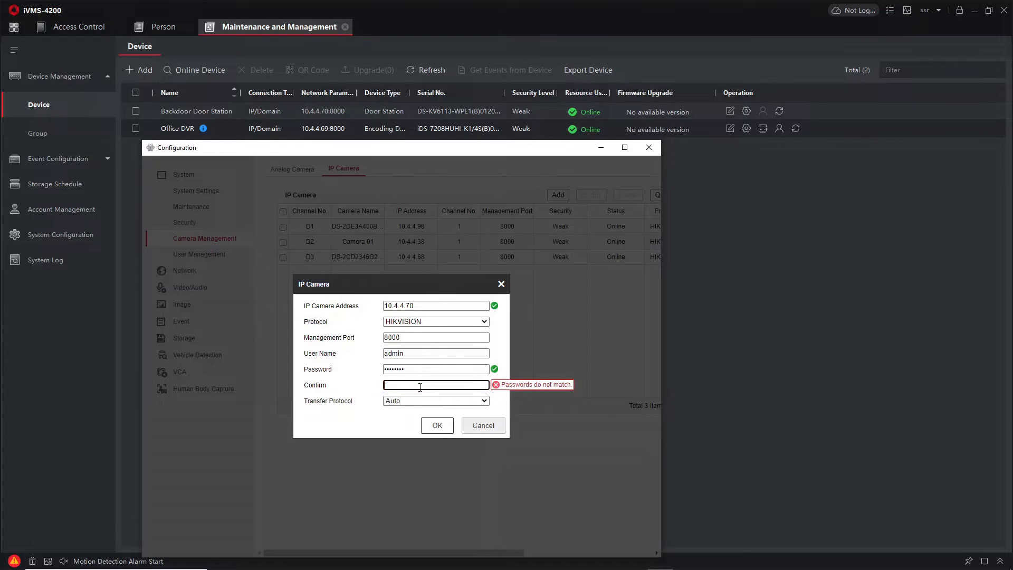
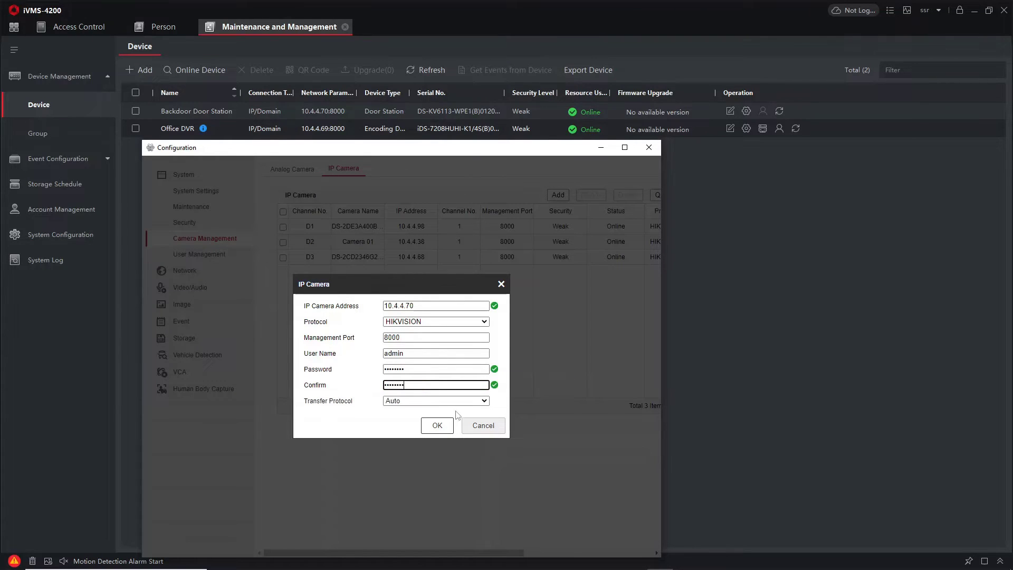
click(438, 426)
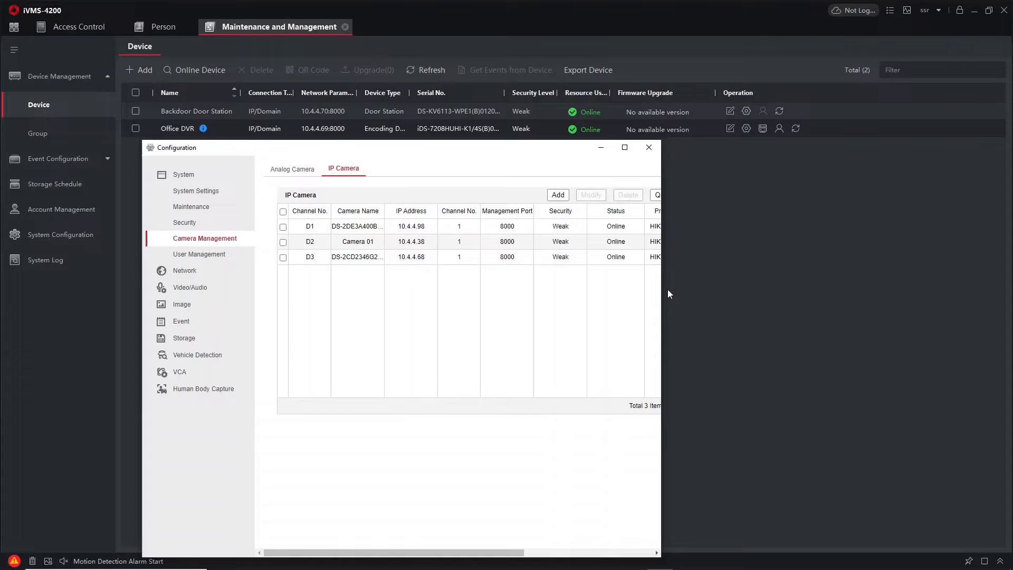
- Preview the [D4] IPCamera 04 channel image, then close the DVR configuration window
drag(660, 283, 814, 284)
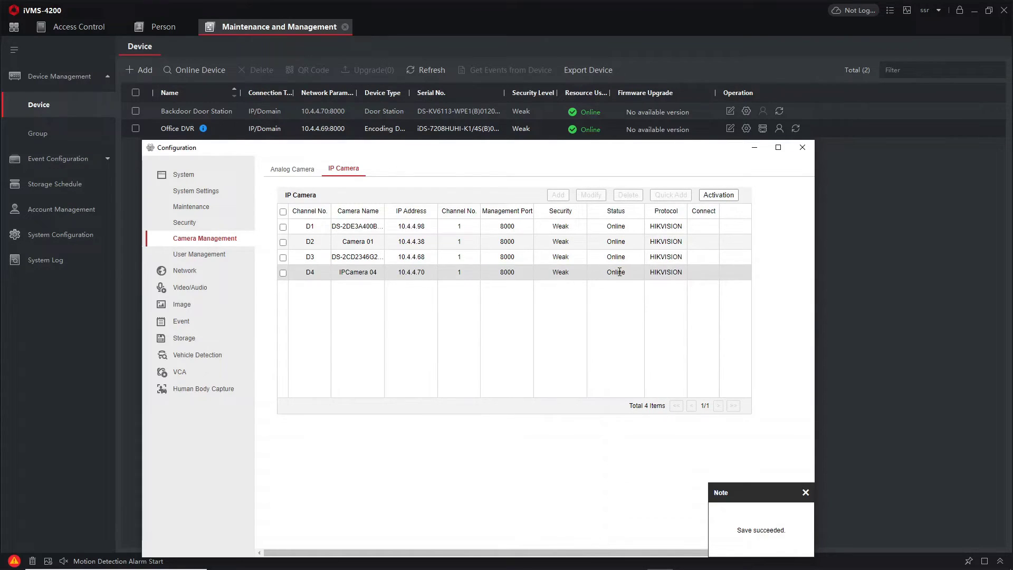
click(619, 271)
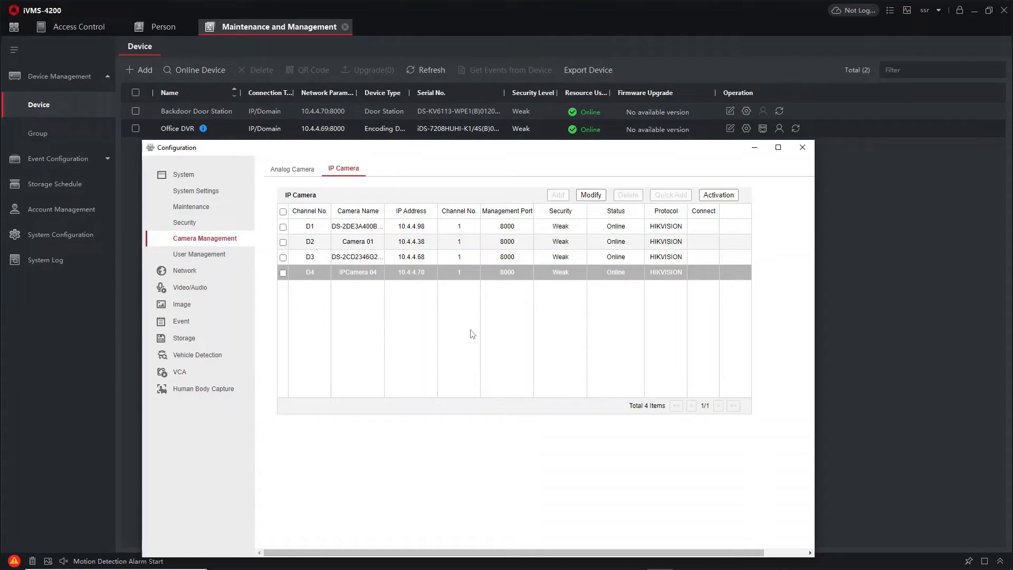
click(237, 311)
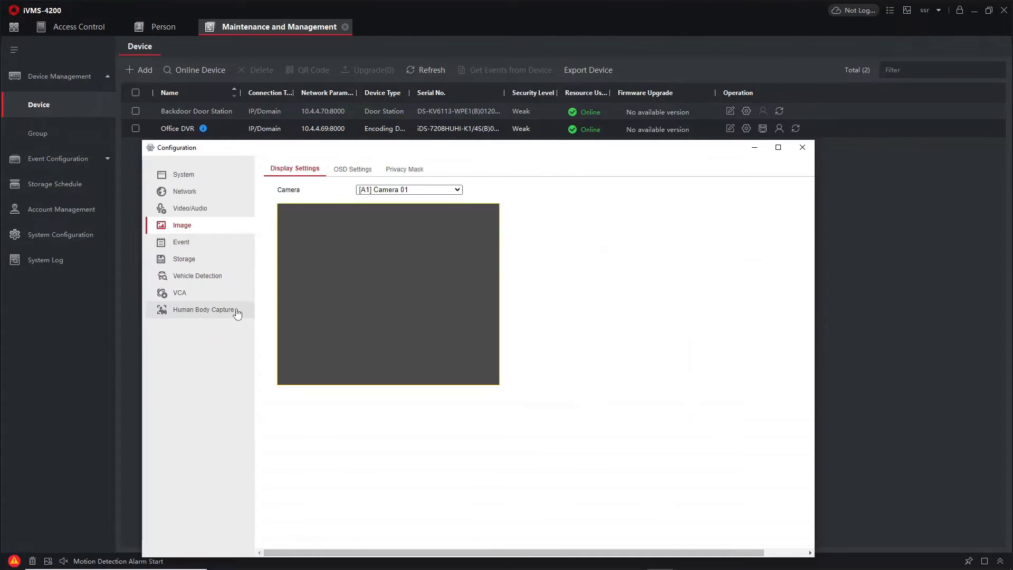
click(431, 189)
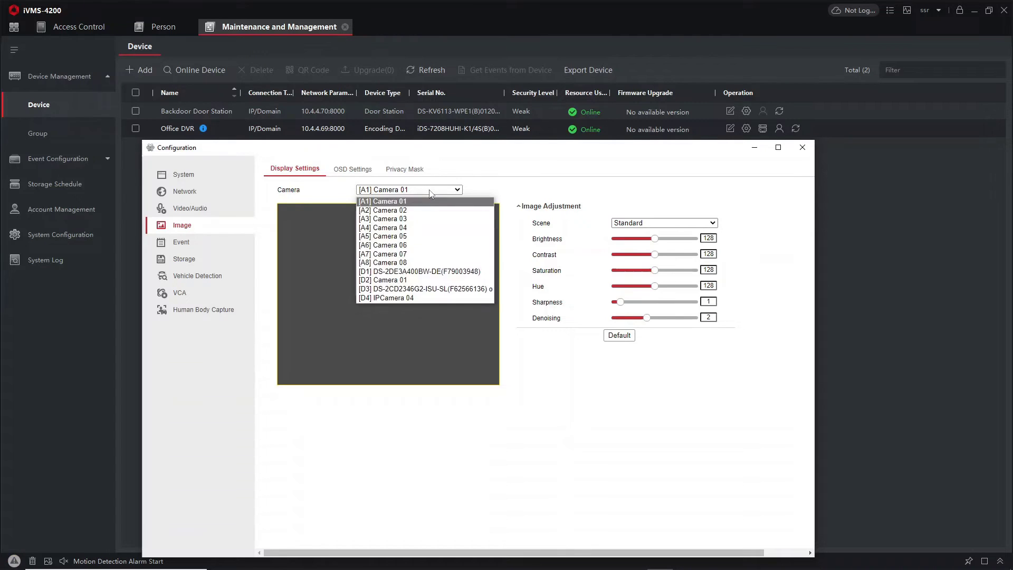
click(415, 304)
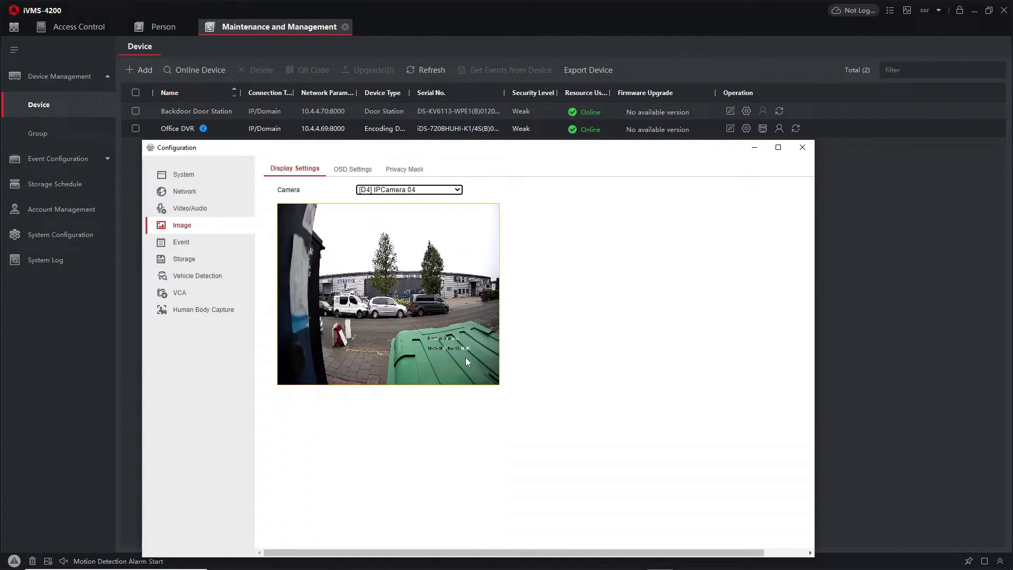
click(194, 177)
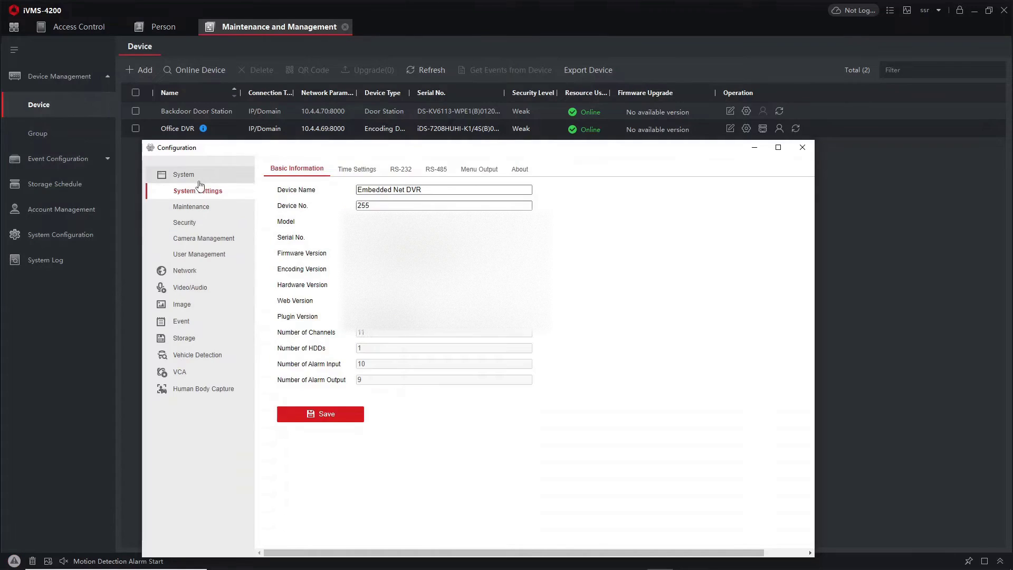
click(803, 148)
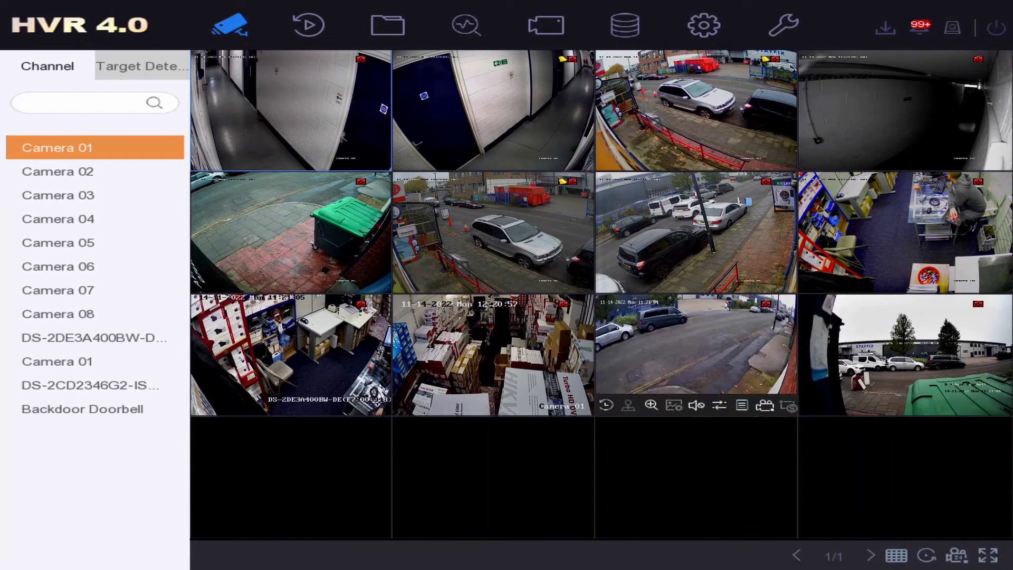
- Delete IP camera D4 at 10.4.4.70 from the HVR's IP Camera list and confirm
click(554, 27)
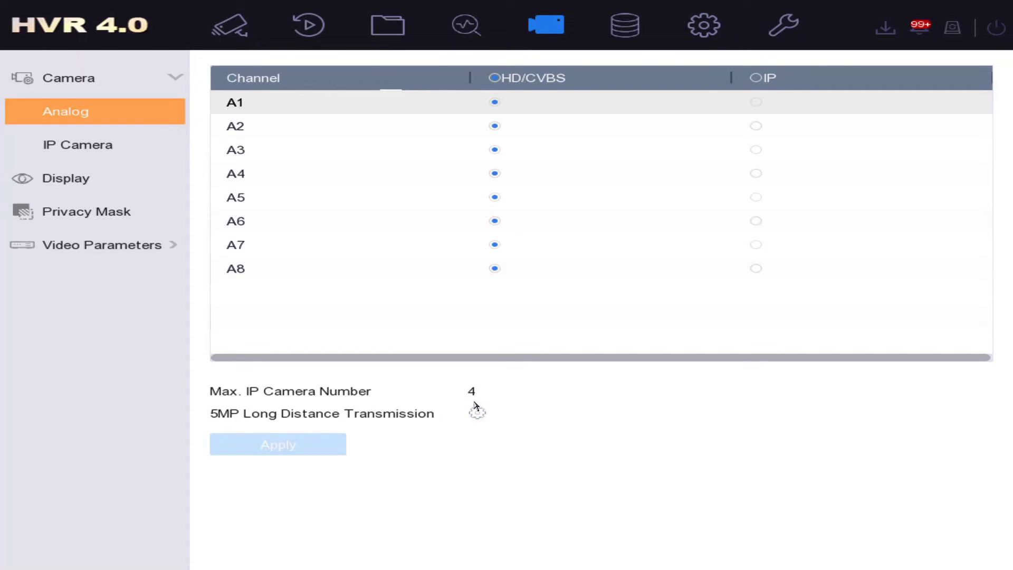
click(123, 158)
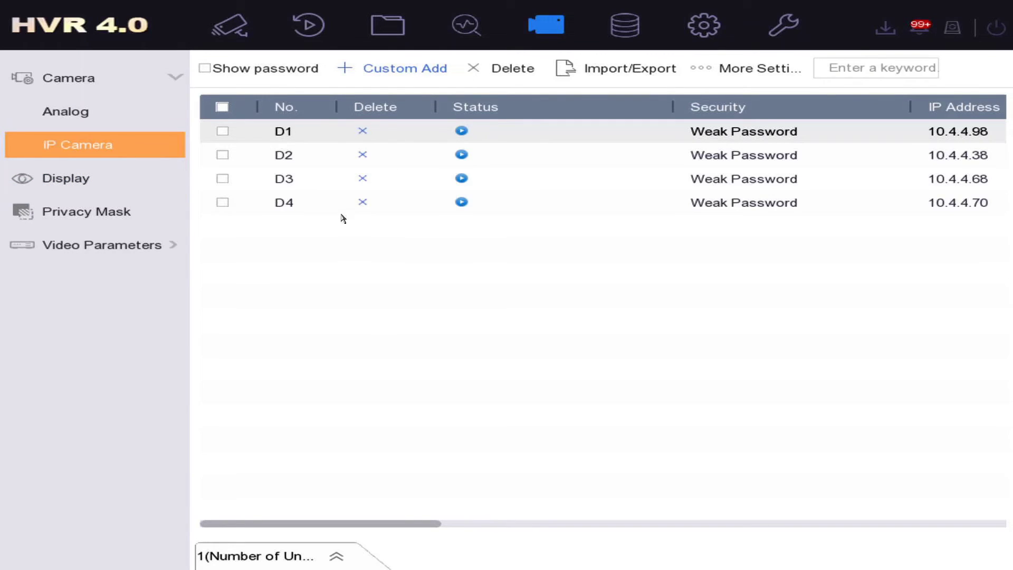
click(362, 203)
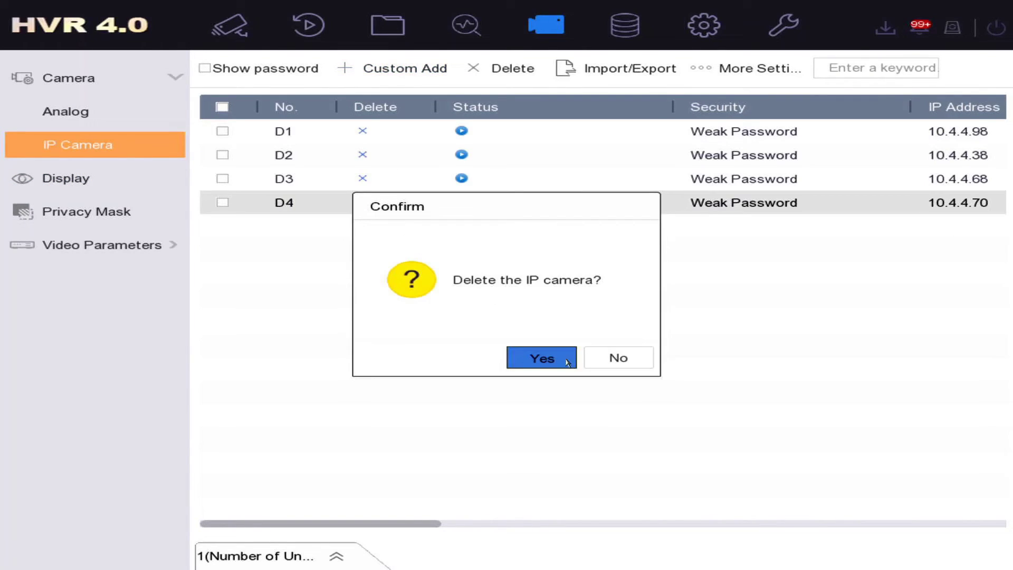
click(567, 363)
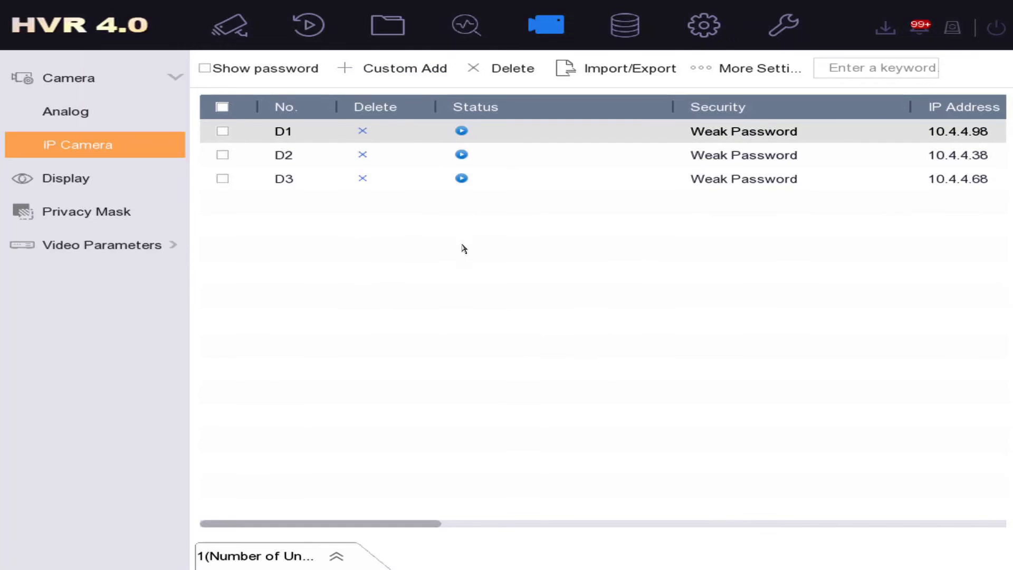
- Open the Custom Add form and begin editing the IP camera address
click(378, 69)
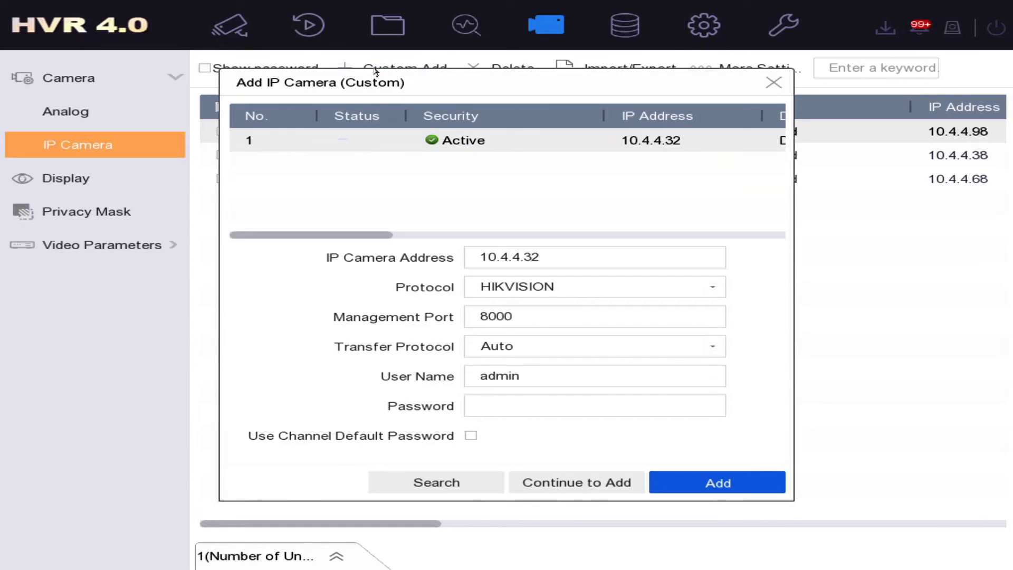
click(572, 252)
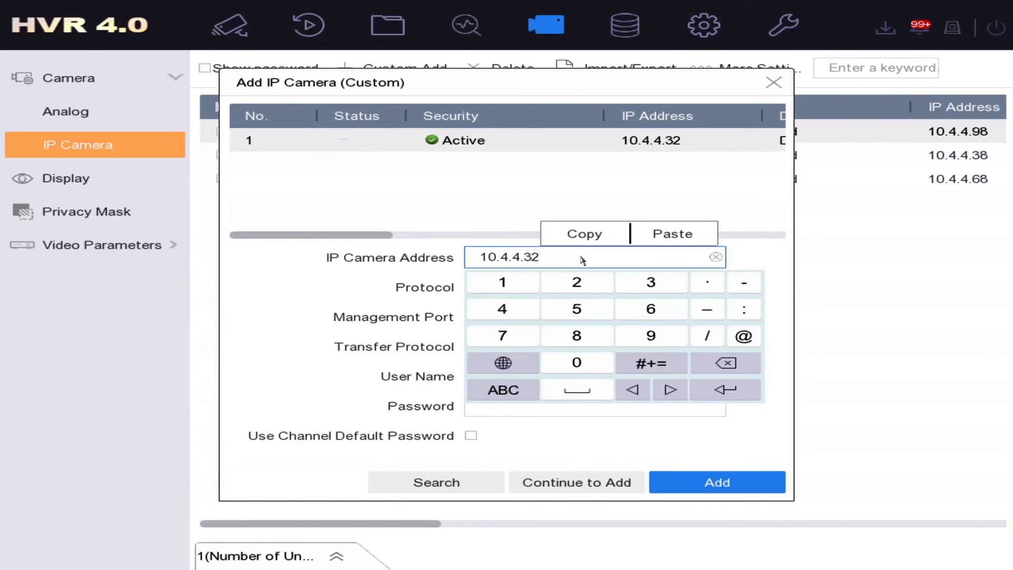
click(369, 224)
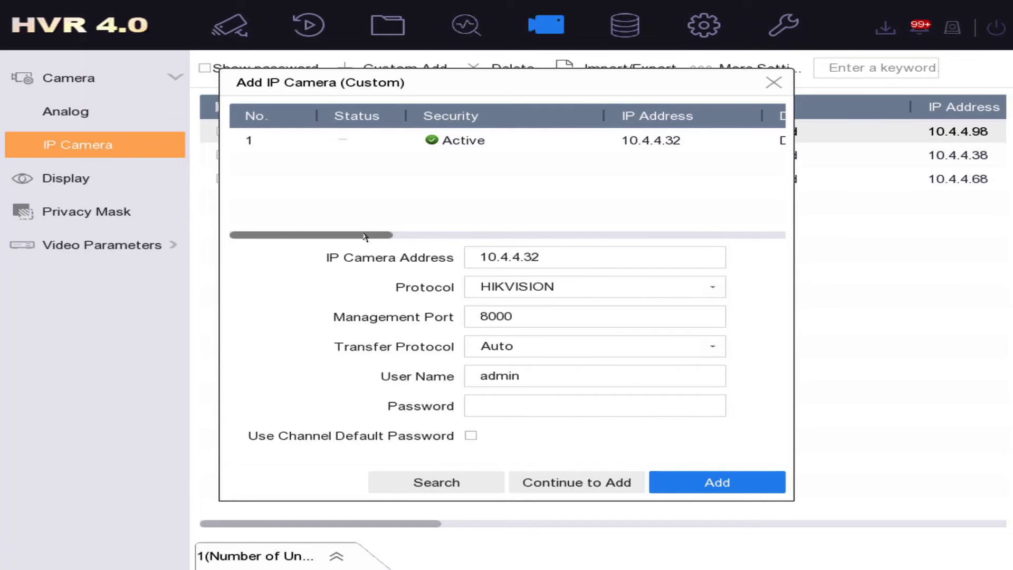
drag(366, 235, 458, 230)
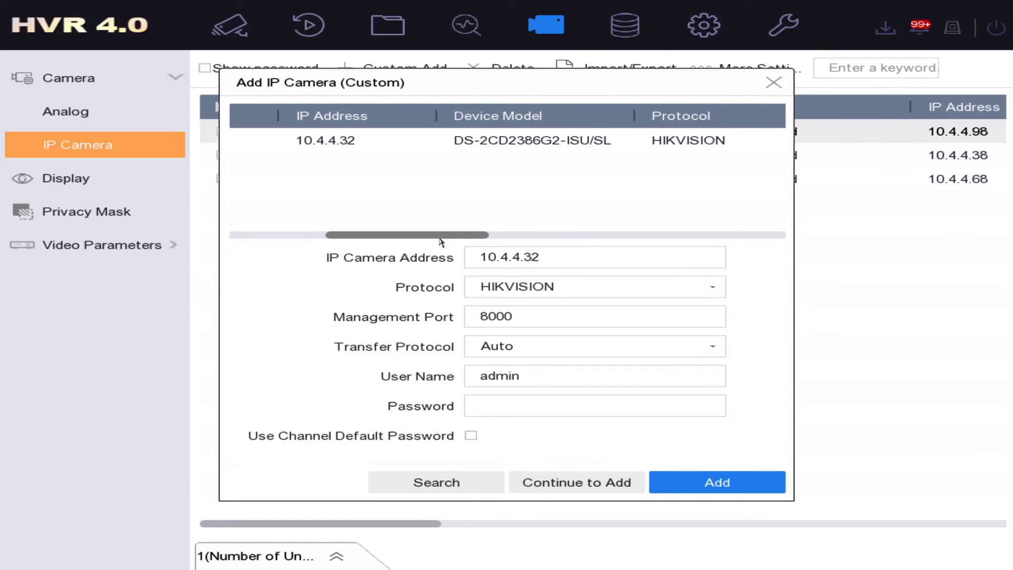
drag(441, 238, 339, 221)
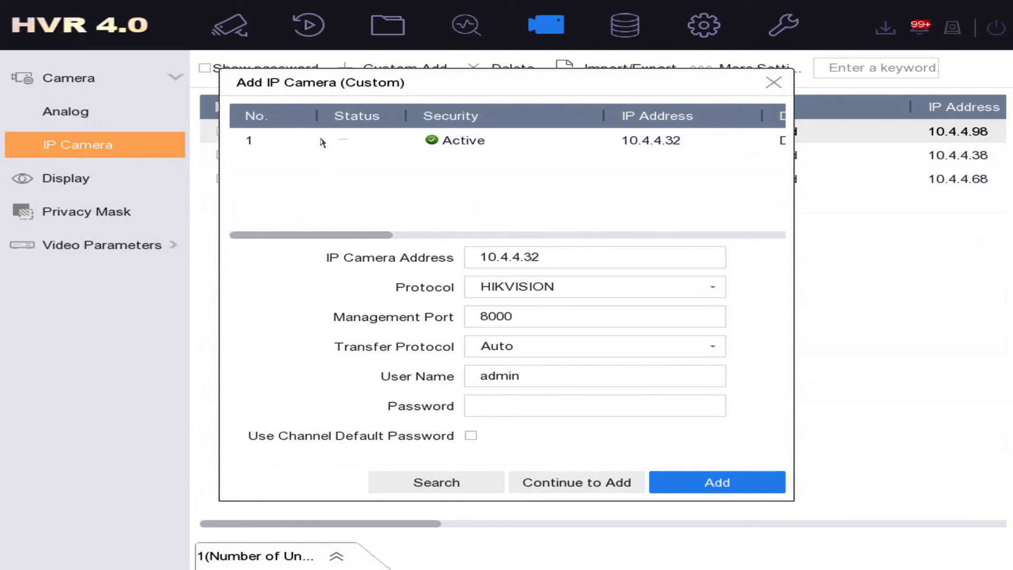
- Set the address to 10.4.4.70, use the channel default password, and add it as D4
click(554, 257)
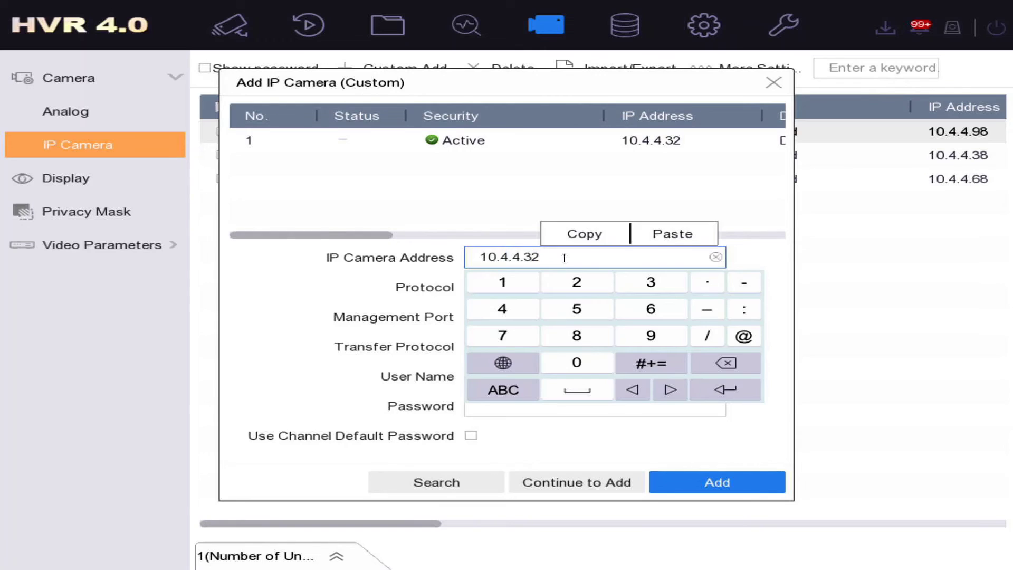
double_click(721, 363)
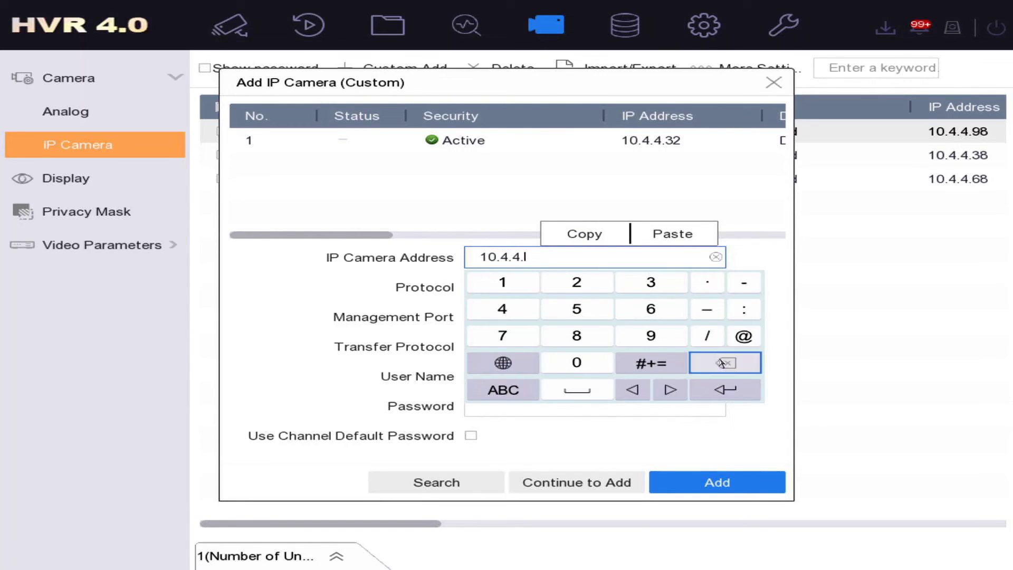
click(527, 335)
click(559, 359)
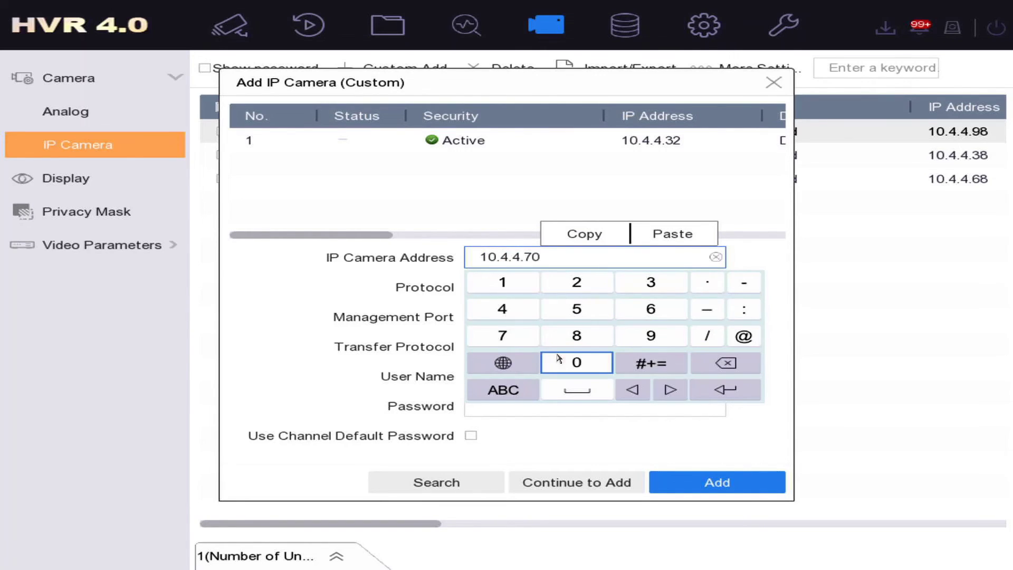
click(361, 312)
click(476, 405)
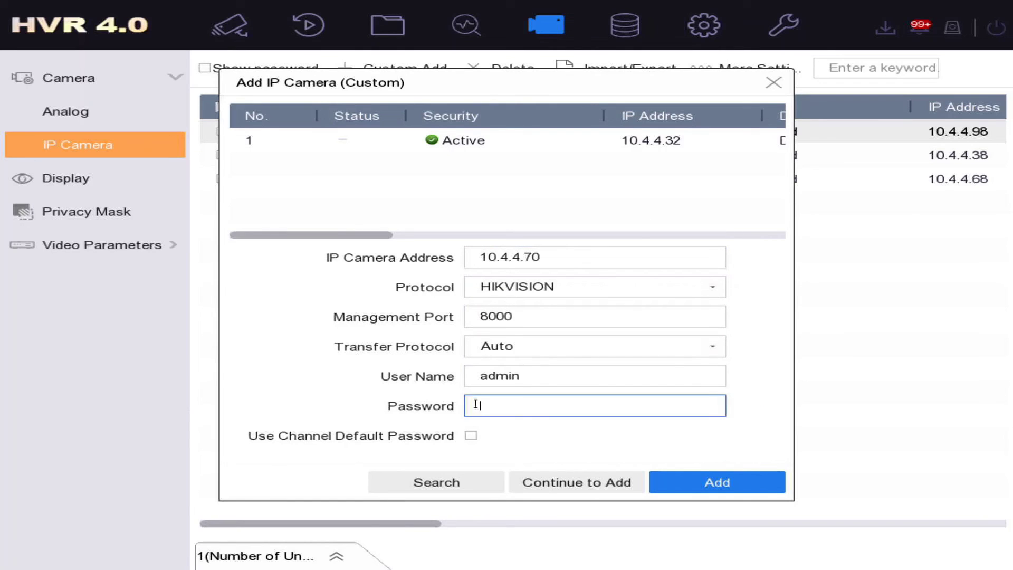
click(471, 435)
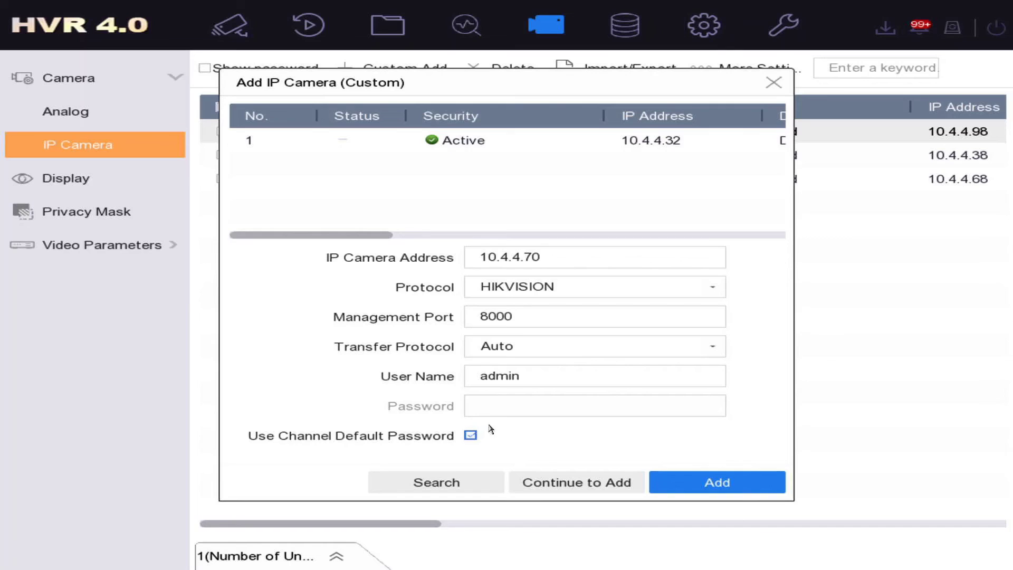
click(714, 489)
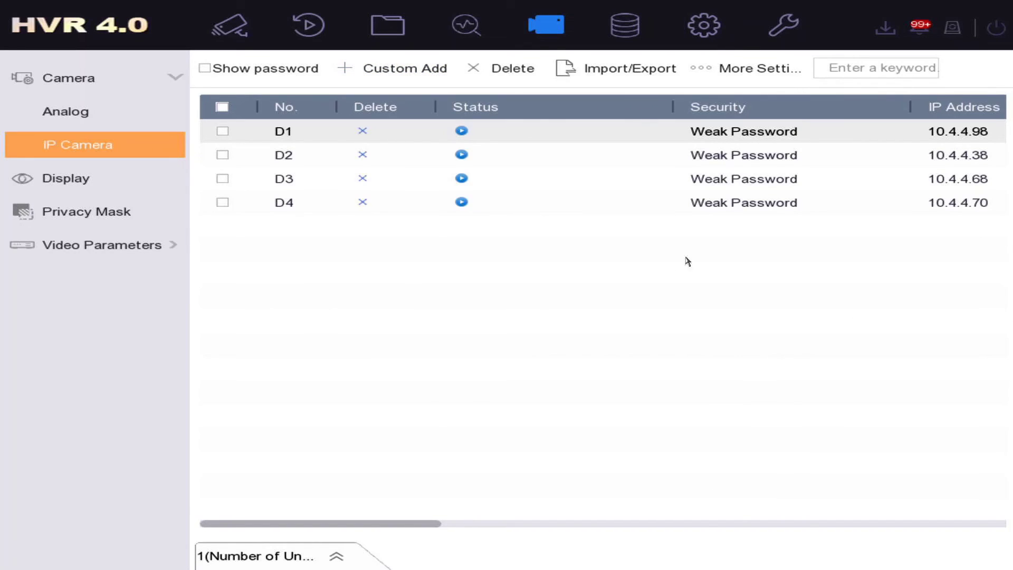
click(461, 202)
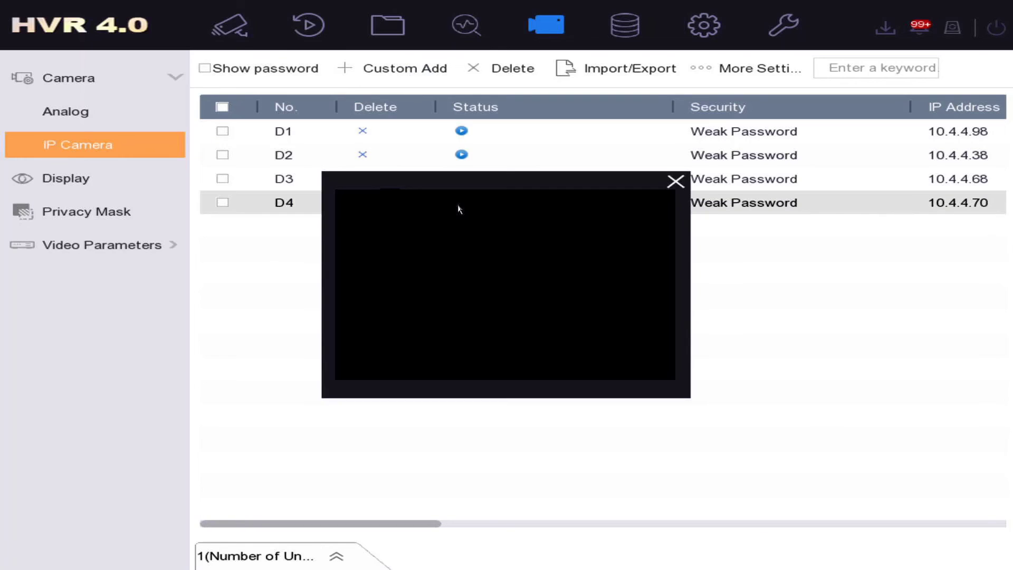
click(675, 185)
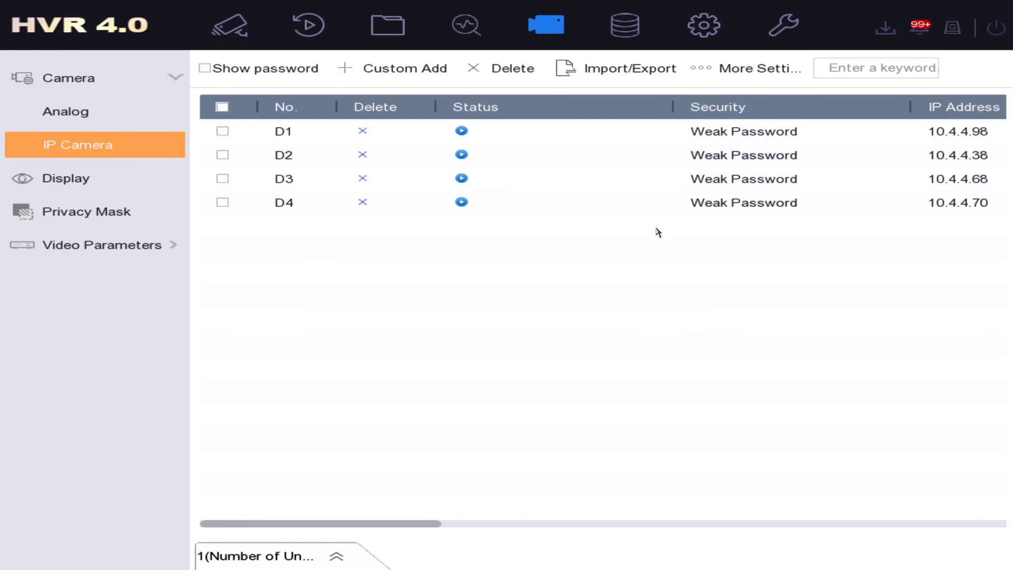